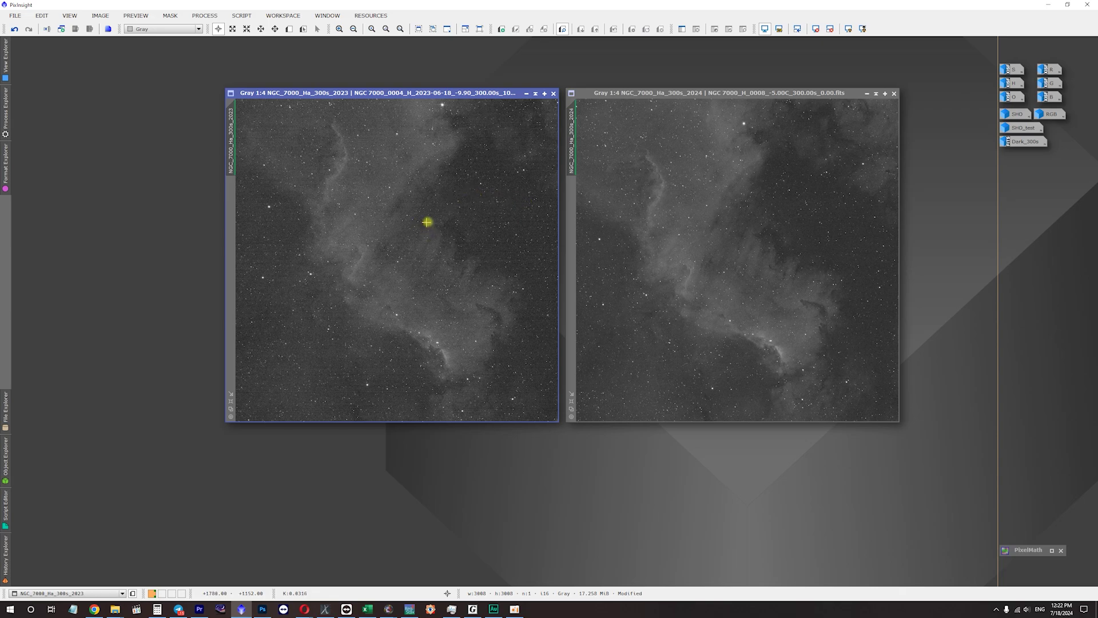
# - Activate the 2024 and 2023 Ha frames and zoom both toward 1:1 on the same region
pyautogui.click(658, 218)
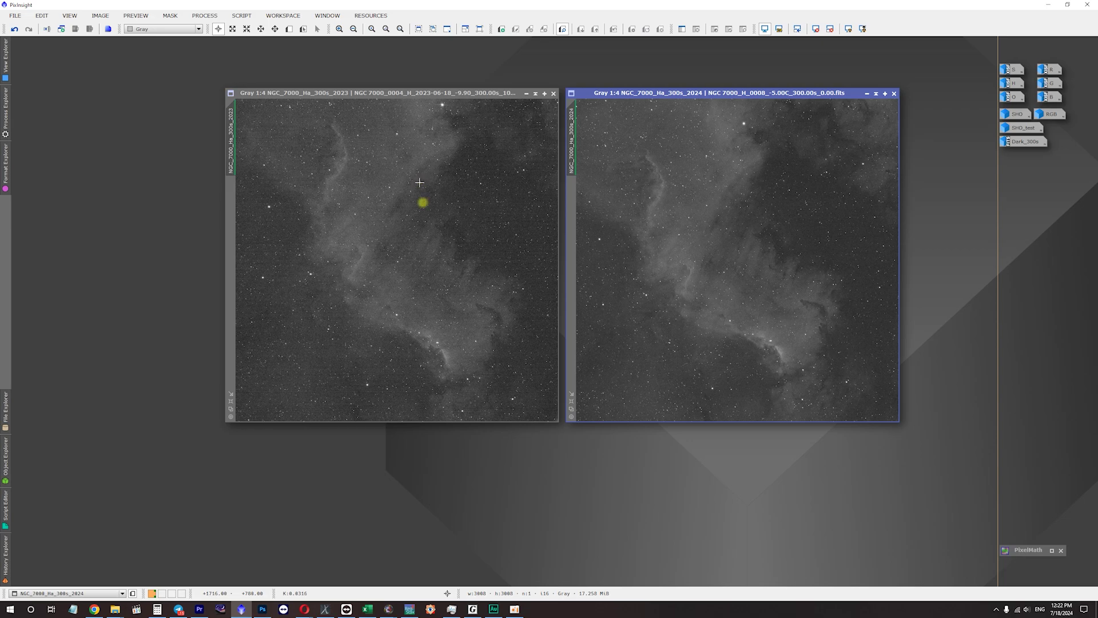
pyautogui.click(430, 214)
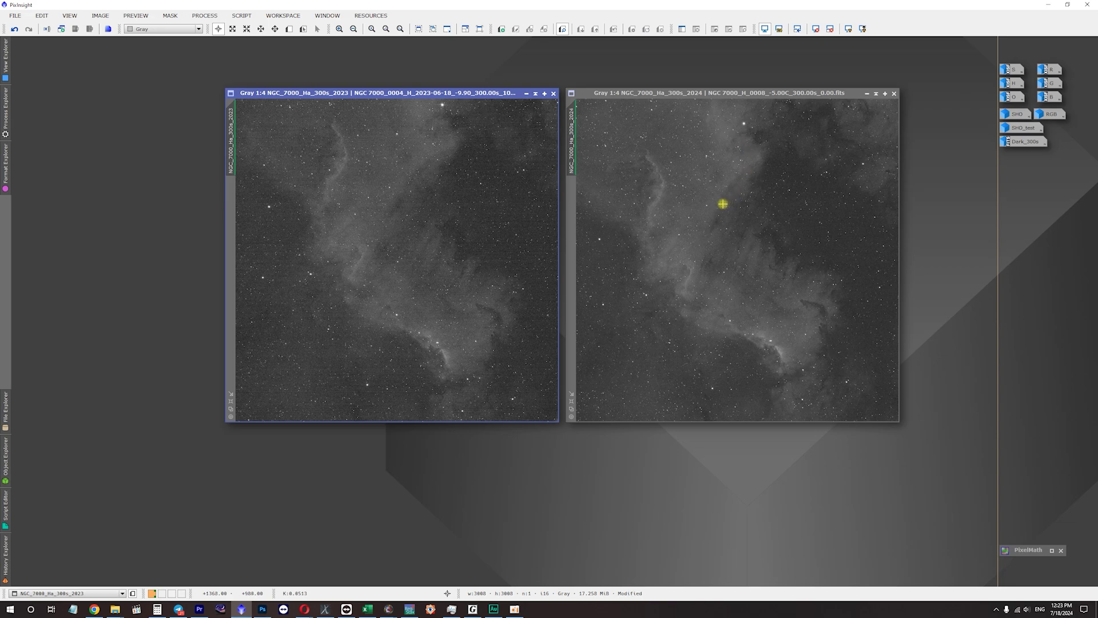
pyautogui.scroll(3, 704, 203)
# - Zoom in once more, then fit the whole 2023 and 2024 Ha frames back in their windows
pyautogui.scroll(3, 402, 154)
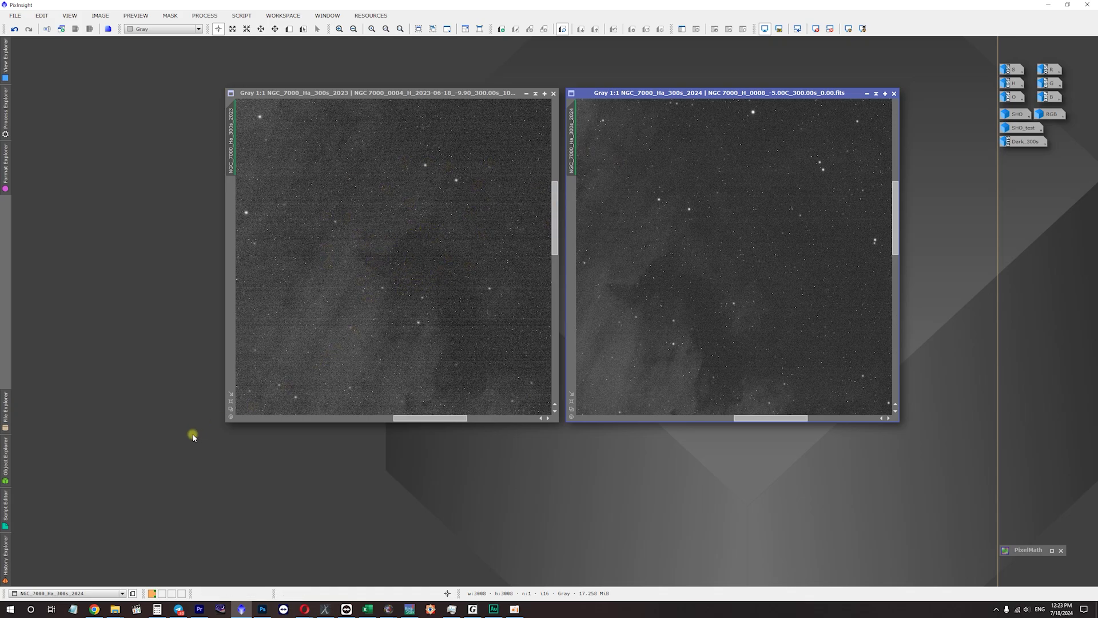
pyautogui.click(231, 409)
pyautogui.click(571, 408)
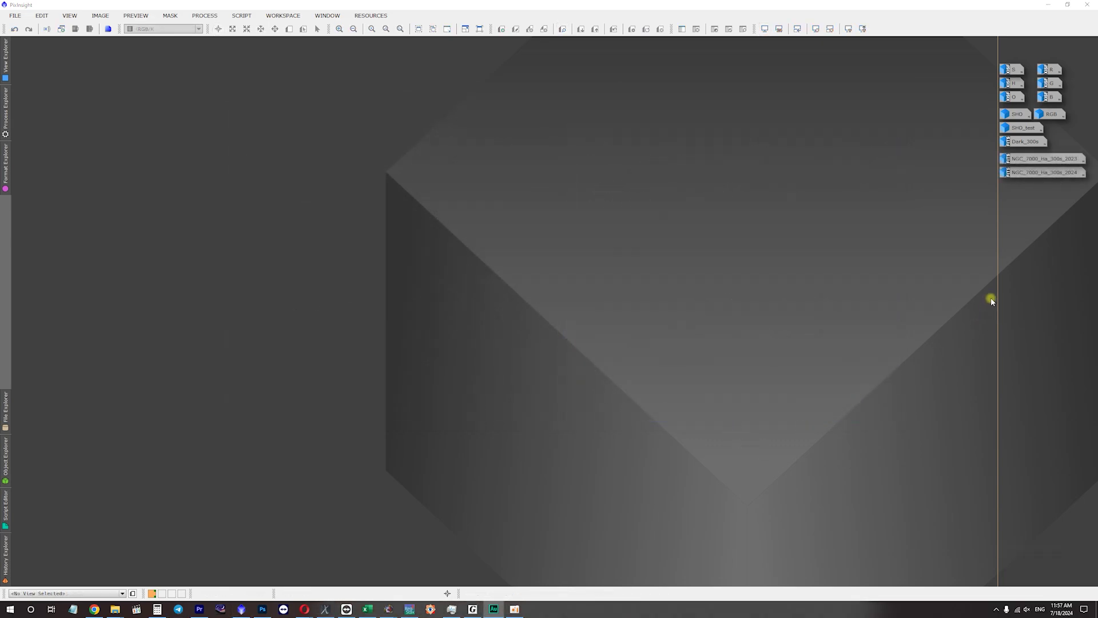
# - Open the Dark_300s dark frame, then switch to the forum thread's posted images
pyautogui.moveTo(1027, 145)
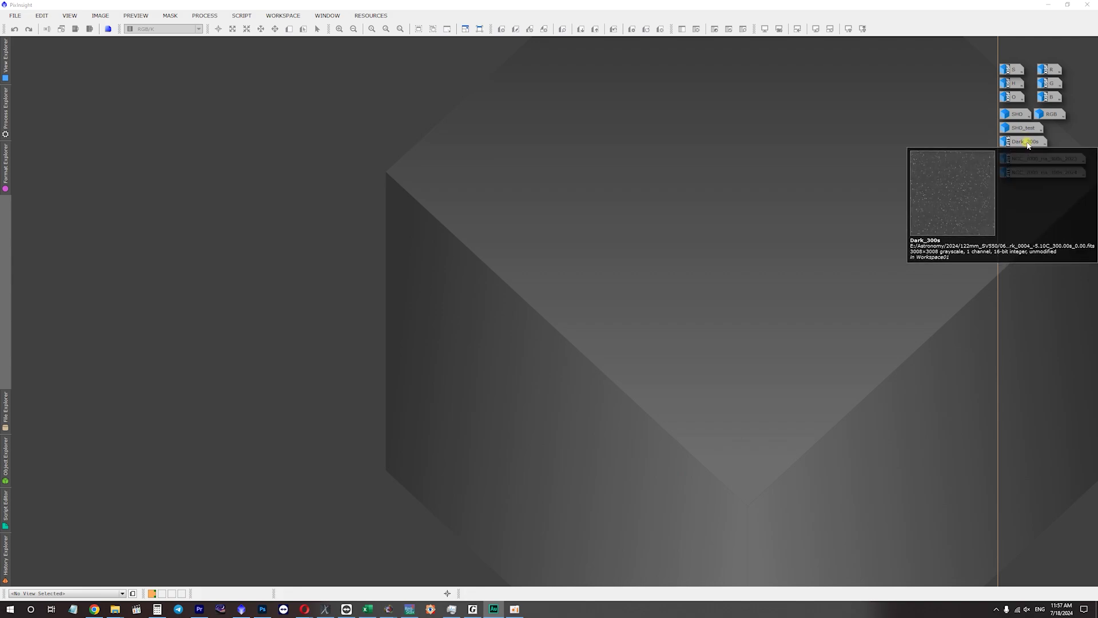
pyautogui.doubleClick(1027, 143)
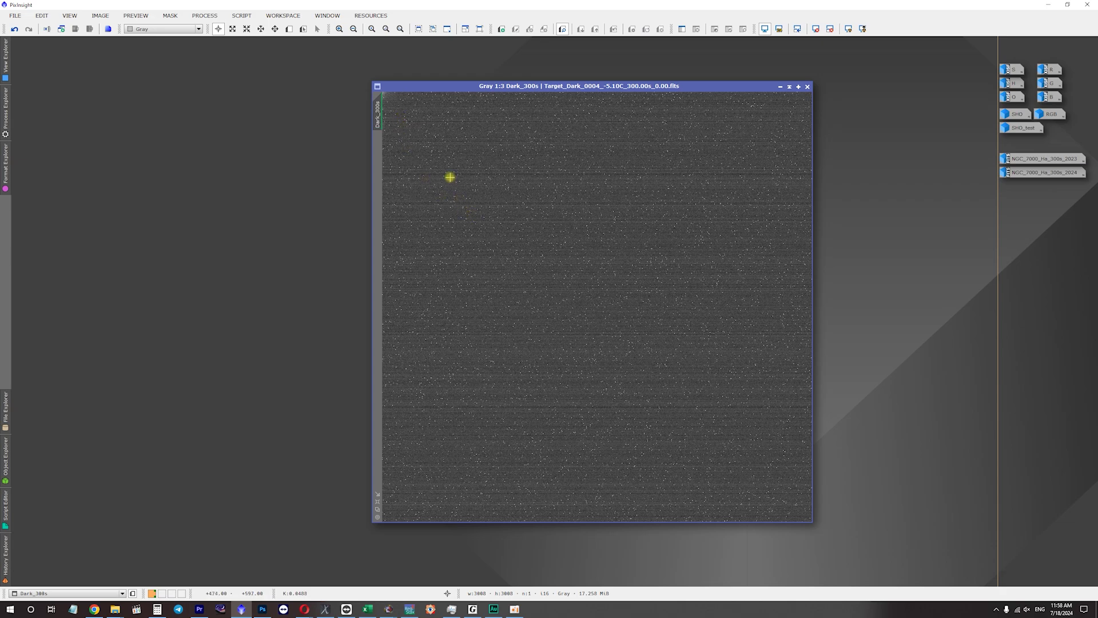
pyautogui.click(95, 611)
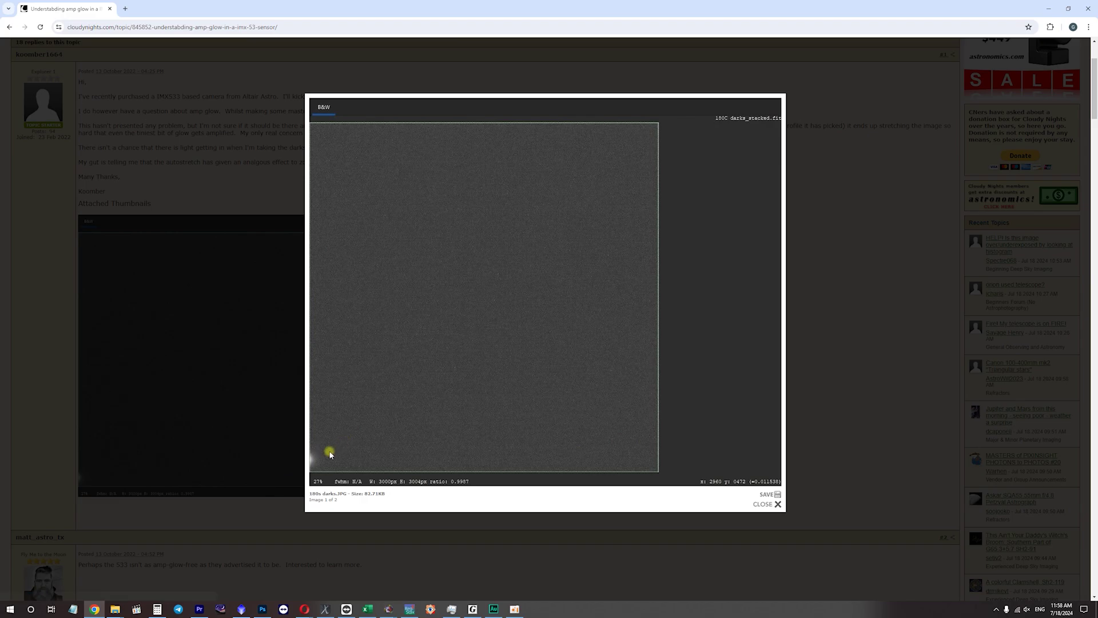
pyautogui.click(772, 155)
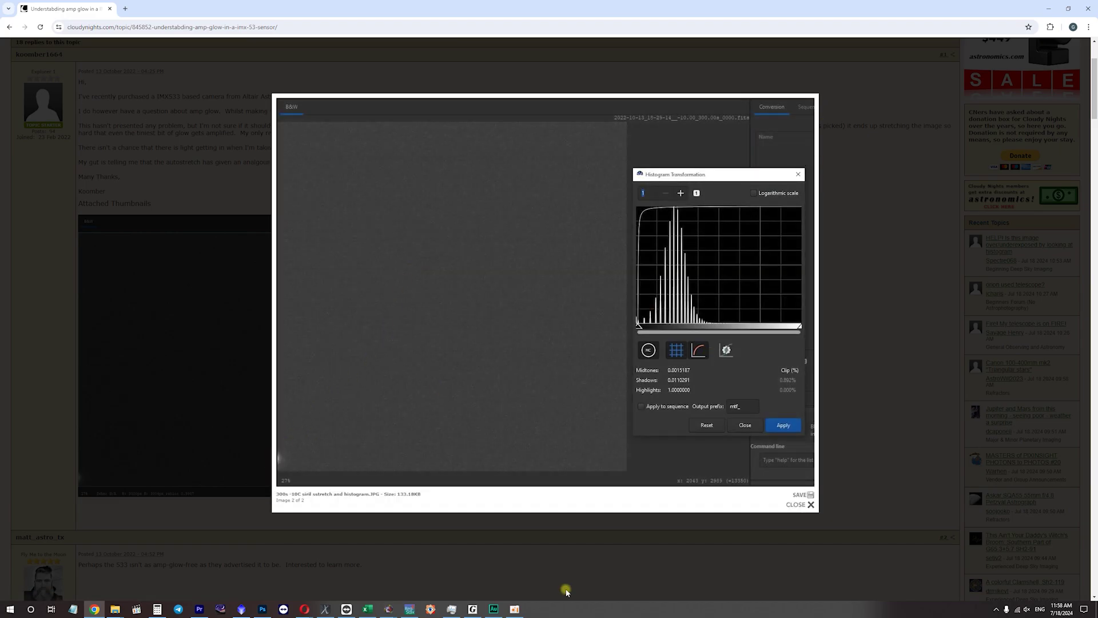
pyautogui.click(241, 609)
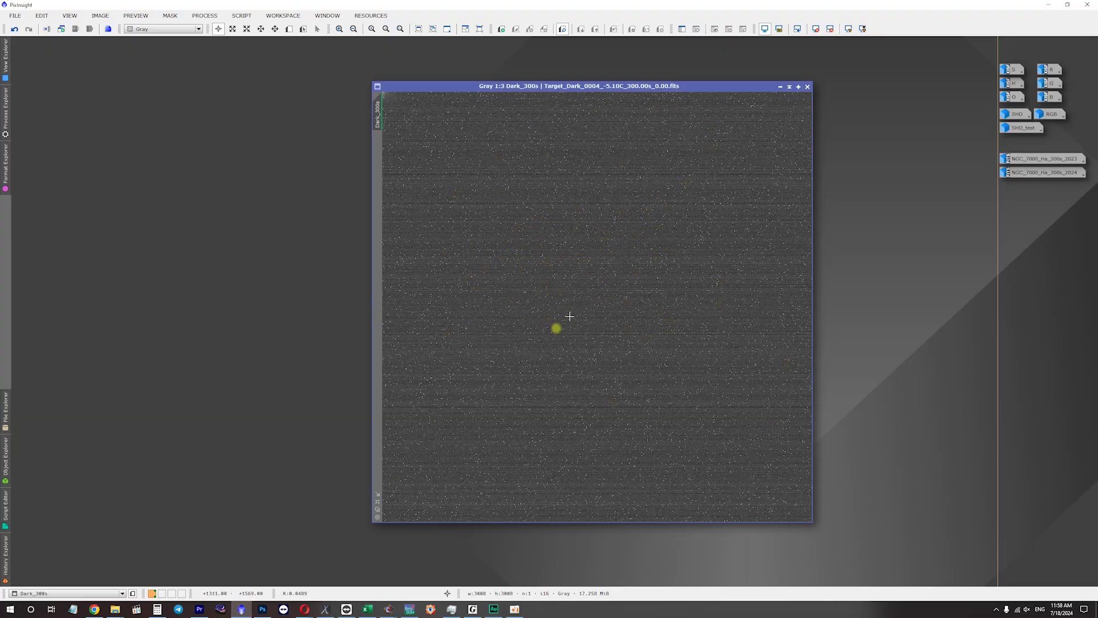
# - Minimize PixInsight to show the forum's stretched dark screenshot with its histogram again
pyautogui.click(241, 610)
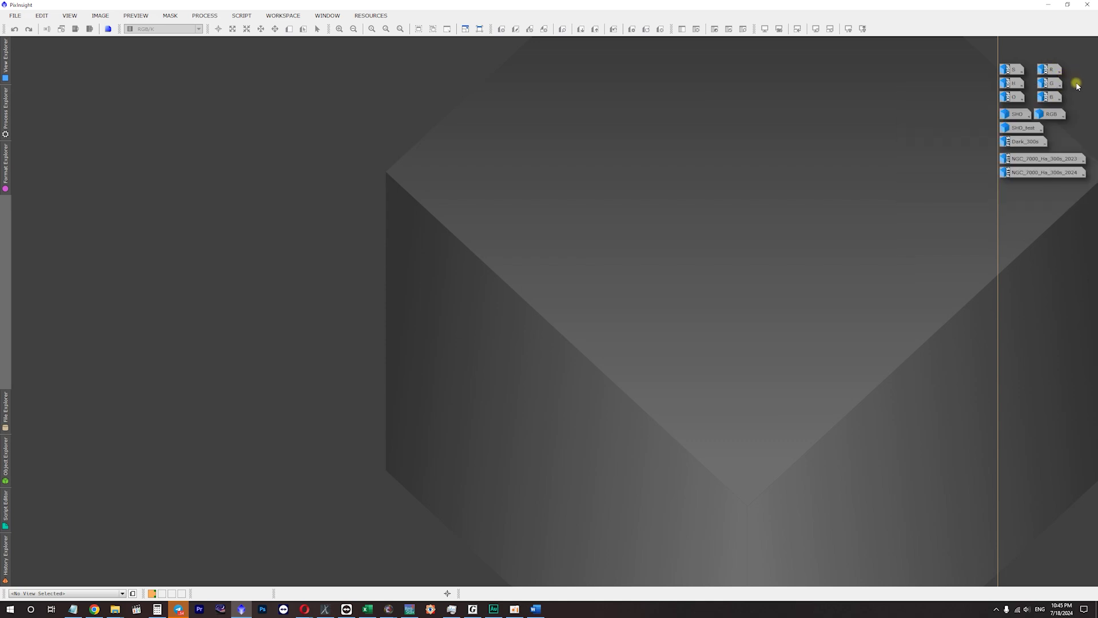
# - Restore the S, H, O narrowband and R, G, B master icons as image windows
pyautogui.moveTo(1057, 112)
pyautogui.doubleClick(1013, 69)
pyautogui.doubleClick(1012, 83)
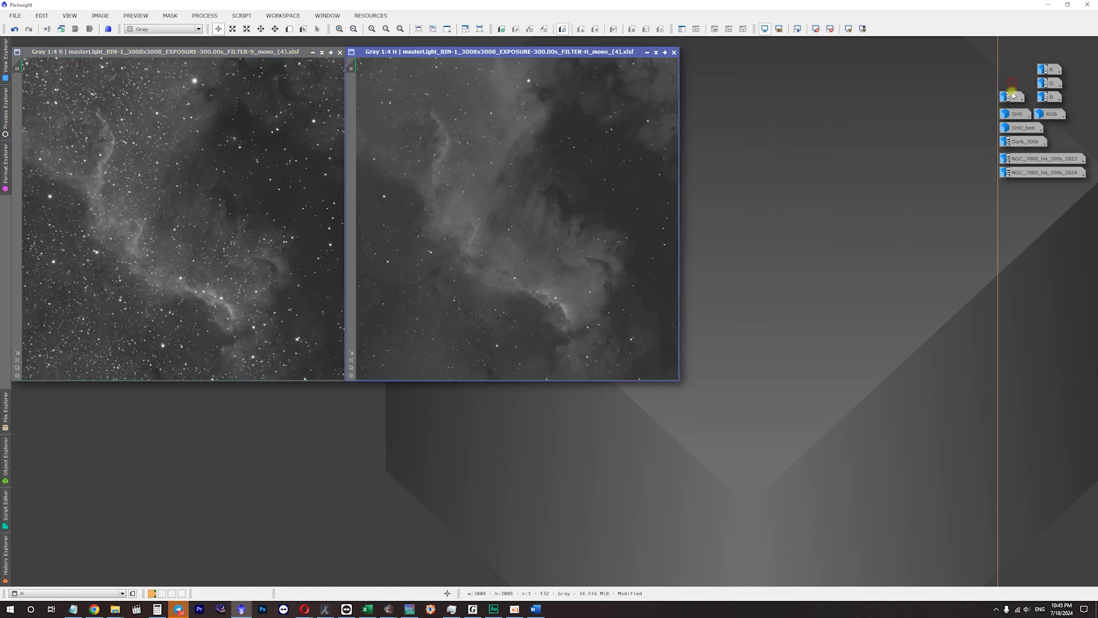
pyautogui.doubleClick(1013, 96)
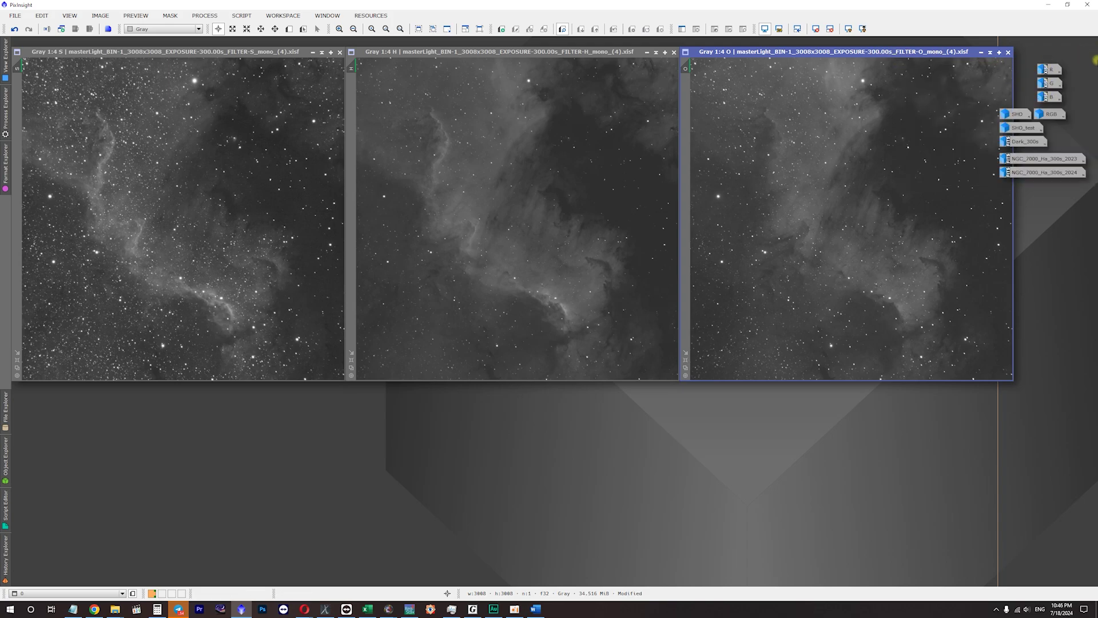
pyautogui.doubleClick(1058, 69)
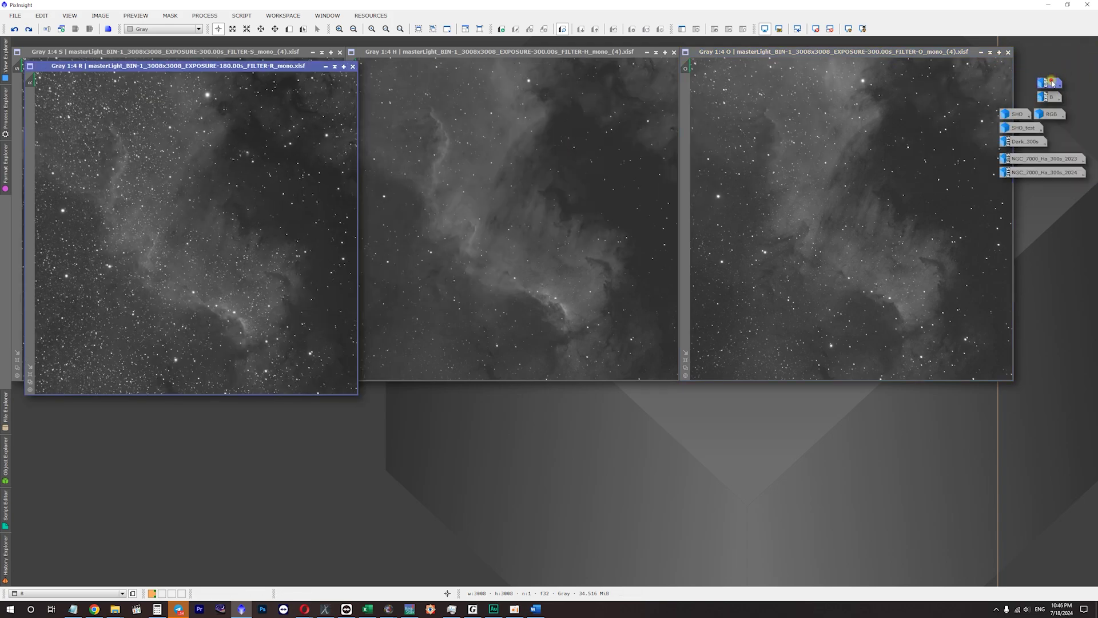
pyautogui.doubleClick(1054, 84)
pyautogui.doubleClick(1054, 98)
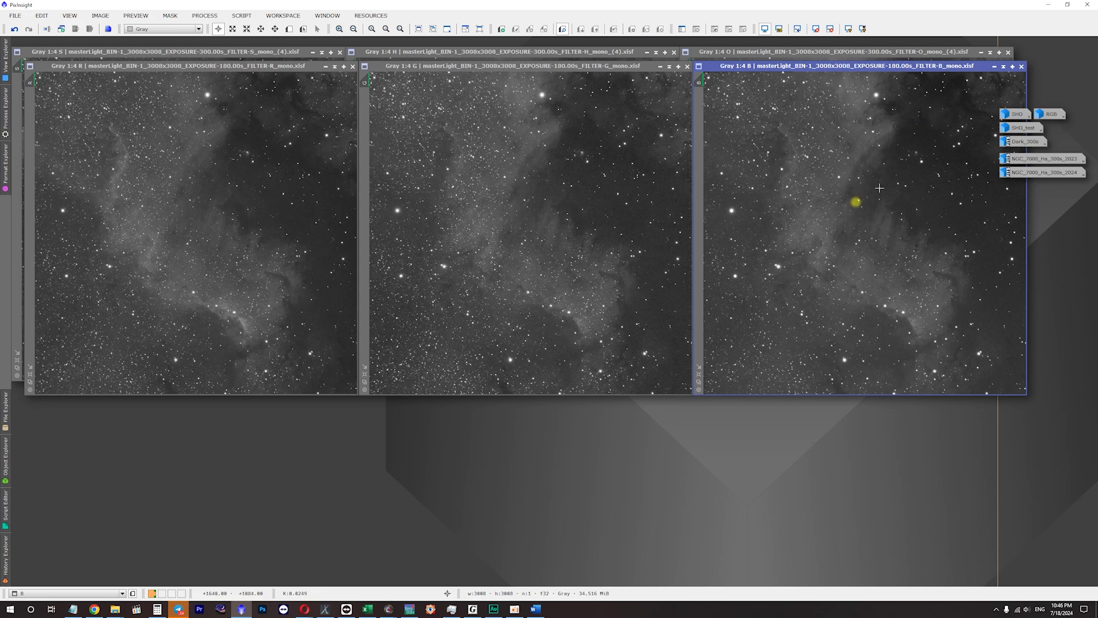
# - Iconize the B, G and R 180s masters, leaving S active beside H and O
pyautogui.click(517, 204)
pyautogui.click(269, 229)
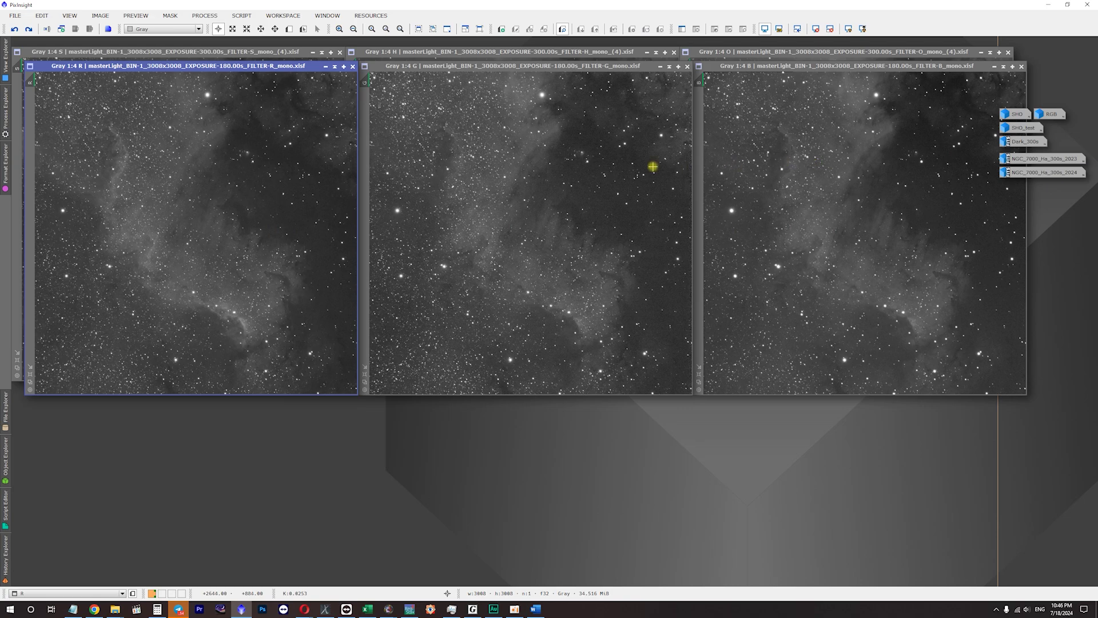
pyautogui.click(1002, 67)
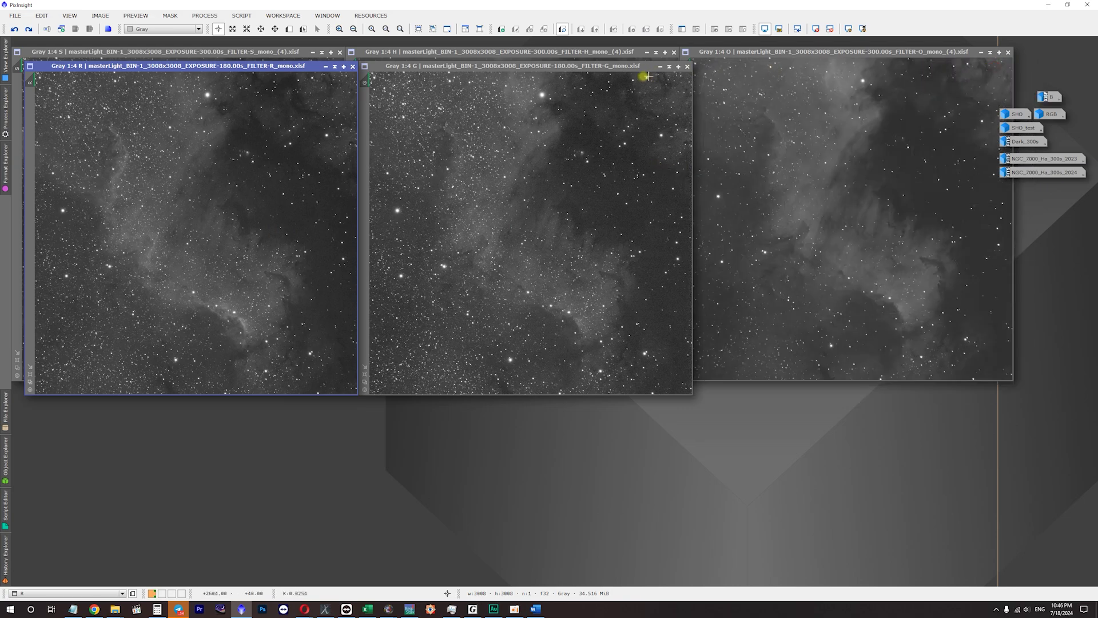
pyautogui.click(659, 67)
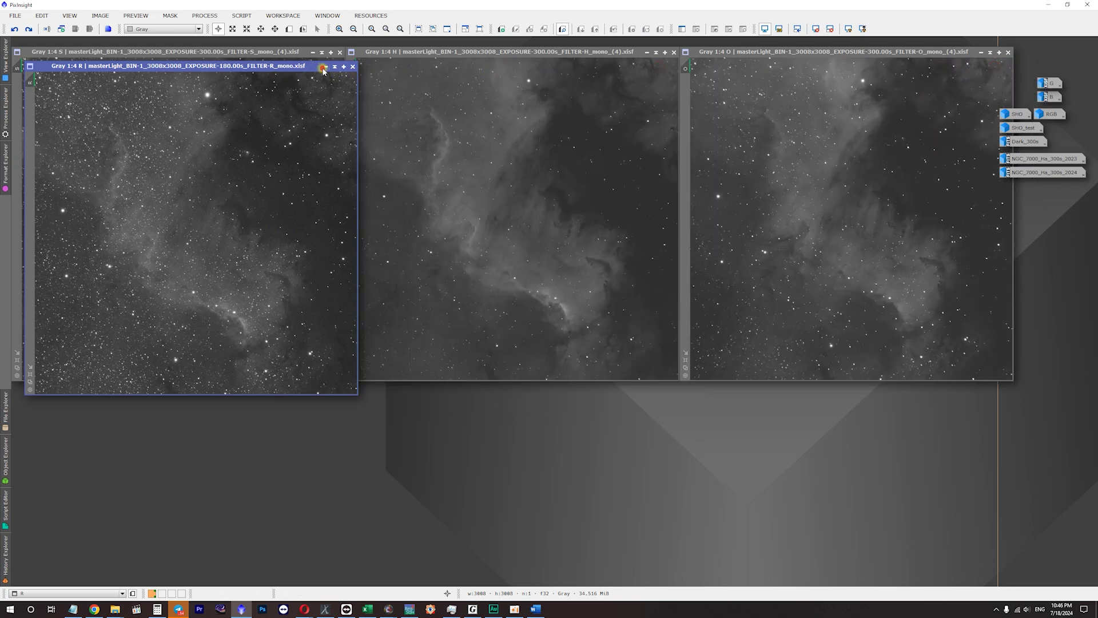
pyautogui.click(325, 67)
pyautogui.click(221, 143)
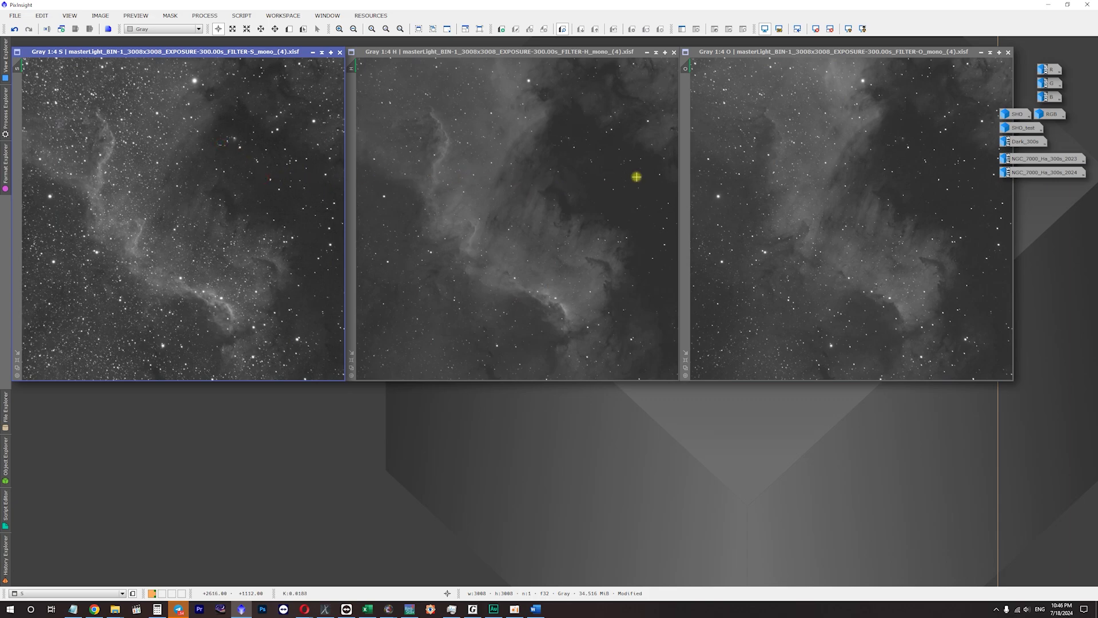
# - Zoom the H master to 1:1, pan across its star field, then fit it back
pyautogui.click(640, 175)
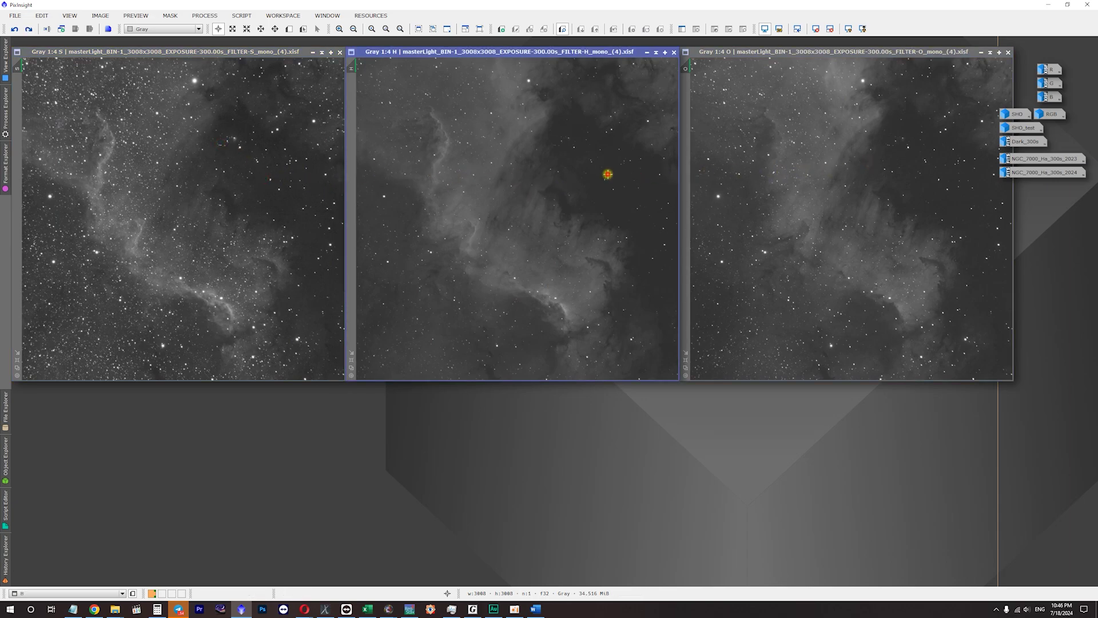
pyautogui.scroll(2, 576, 176)
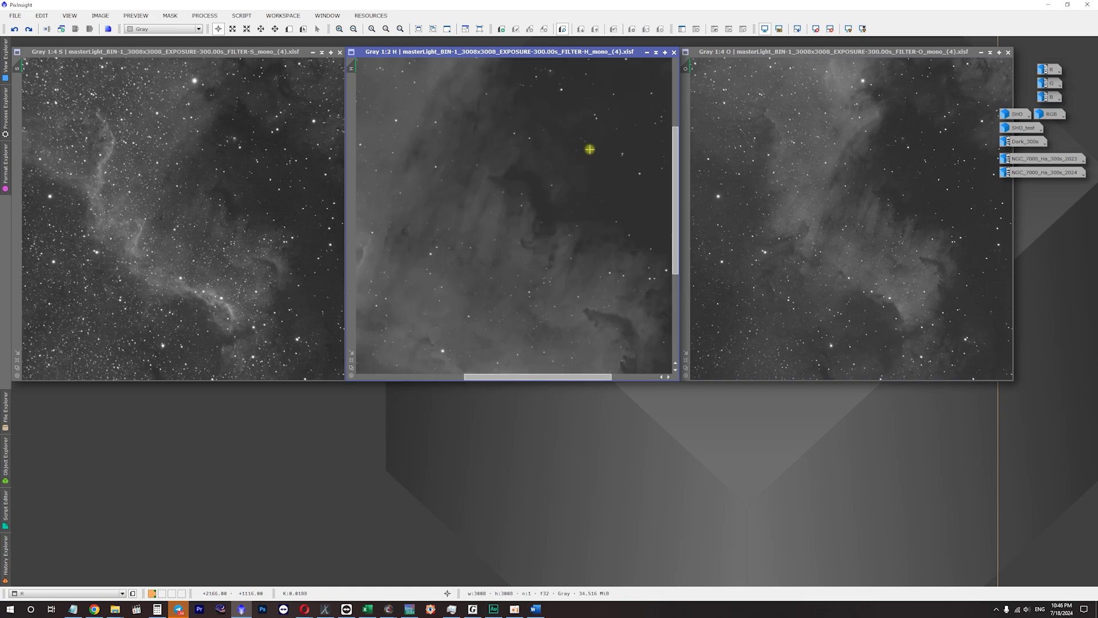
pyautogui.scroll(1, 589, 149)
pyautogui.hotkey('alt', 'p')
pyautogui.moveTo(586, 152); pyautogui.dragTo(493, 277)
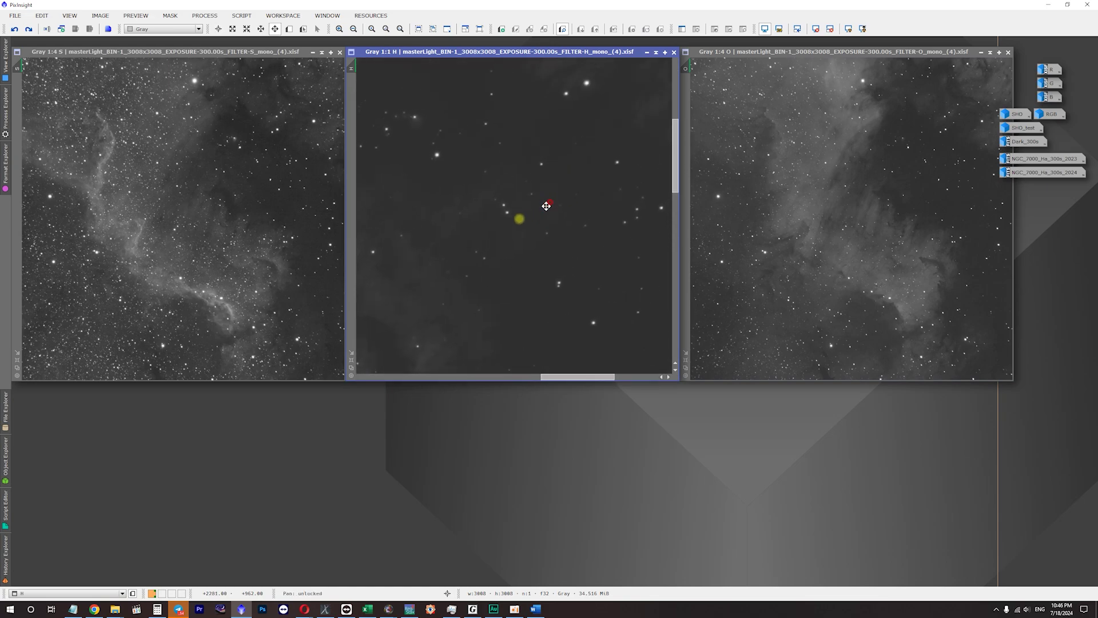
pyautogui.moveTo(546, 206); pyautogui.dragTo(405, 346)
pyautogui.hotkey('alt', 'r')
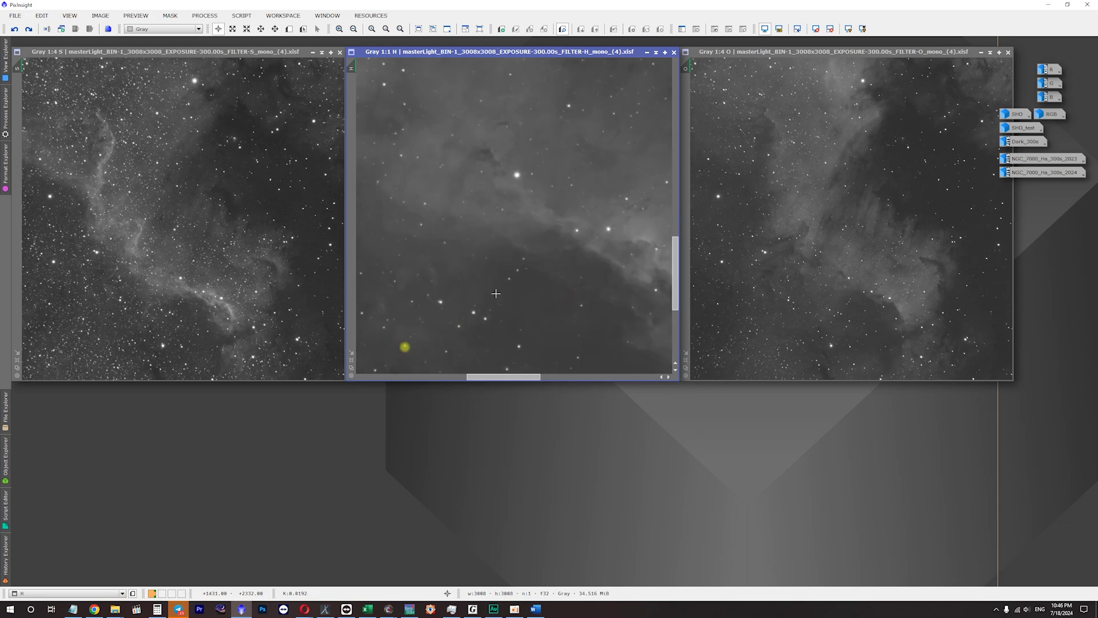
pyautogui.click(351, 369)
# - Zoom into the S master, check pixel values and pan around, then fit it back
pyautogui.click(222, 168)
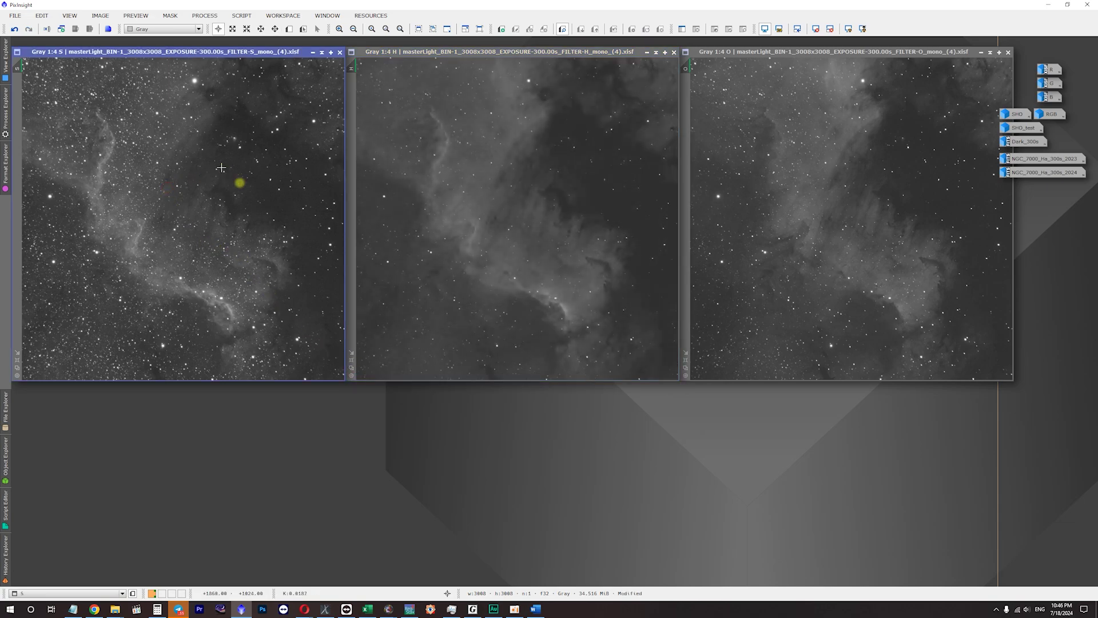
pyautogui.scroll(3, 246, 183)
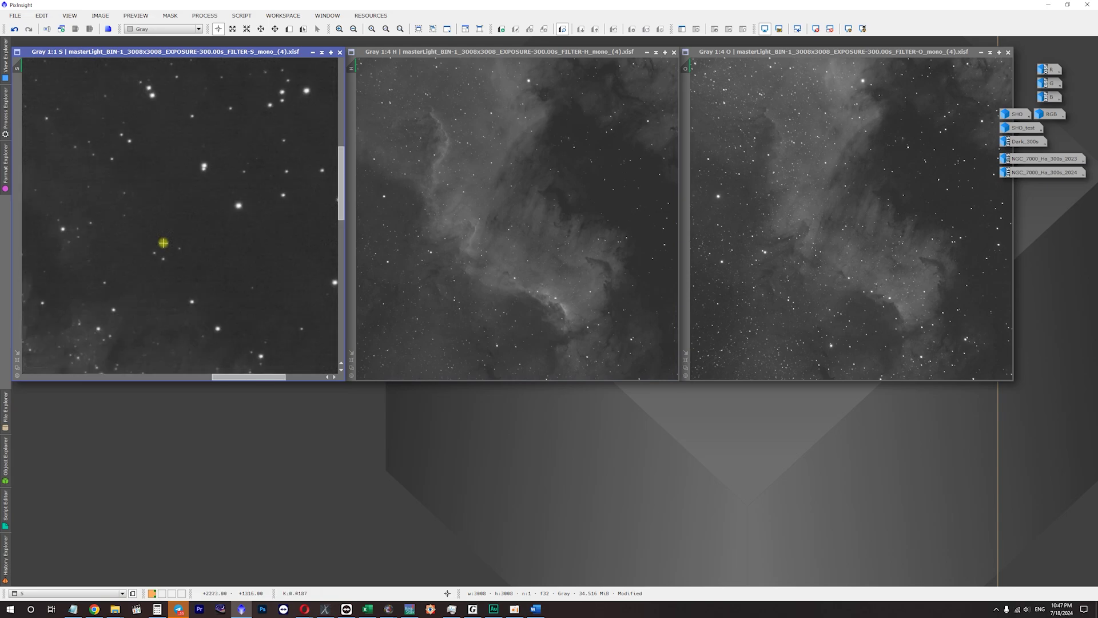
pyautogui.moveTo(164, 243); pyautogui.dragTo(189, 257)
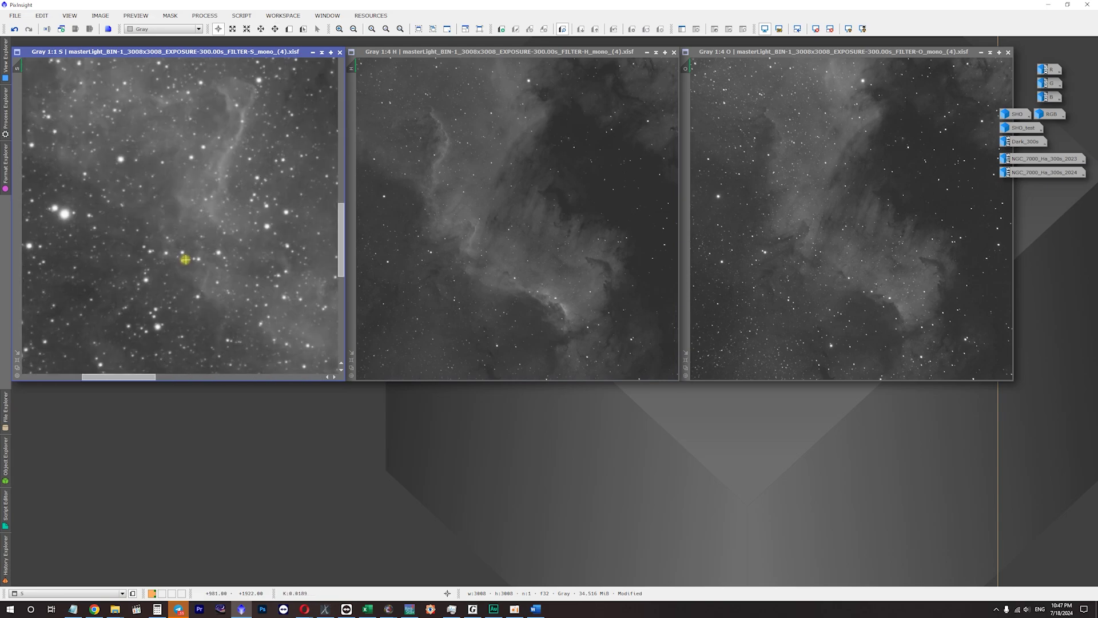
pyautogui.click(191, 208)
pyautogui.moveTo(212, 163); pyautogui.dragTo(176, 252)
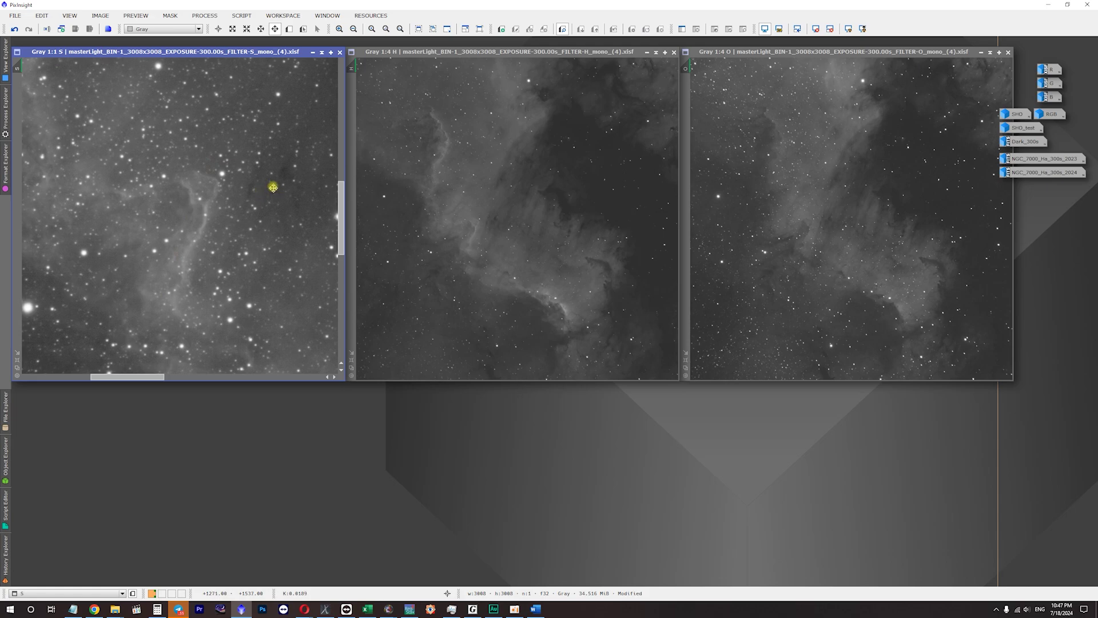
pyautogui.moveTo(273, 179); pyautogui.dragTo(111, 231)
pyautogui.hotkey('alt', 'r')
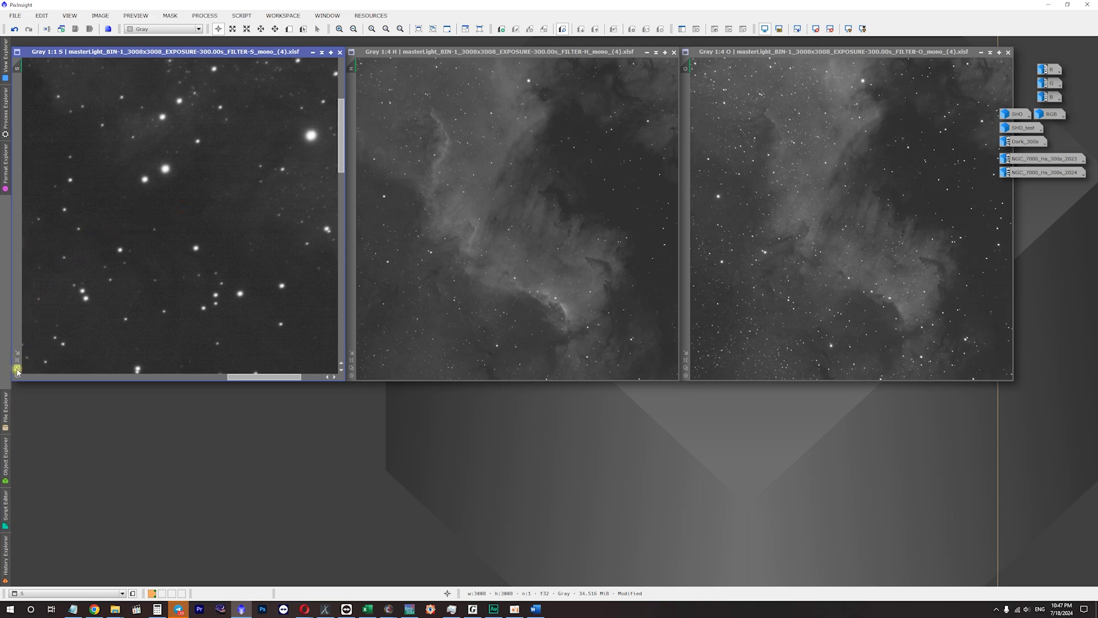
pyautogui.click(17, 369)
# - Zoom and pan the O master up close, fit it back, then reactivate H and S
pyautogui.click(827, 291)
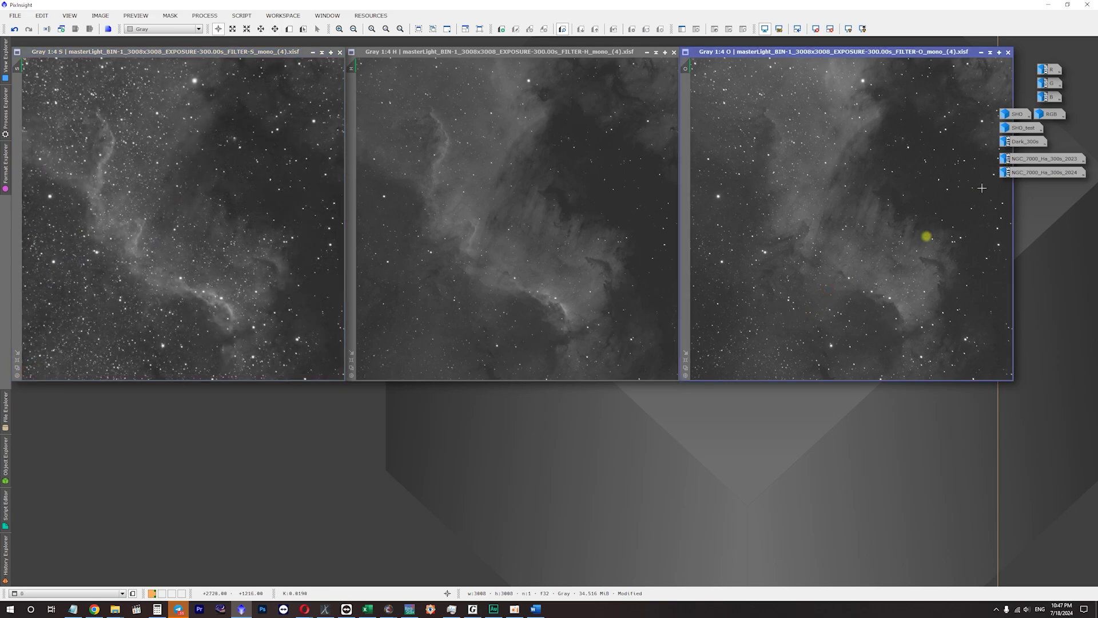
pyautogui.scroll(3, 913, 238)
pyautogui.hotkey('alt', 'p')
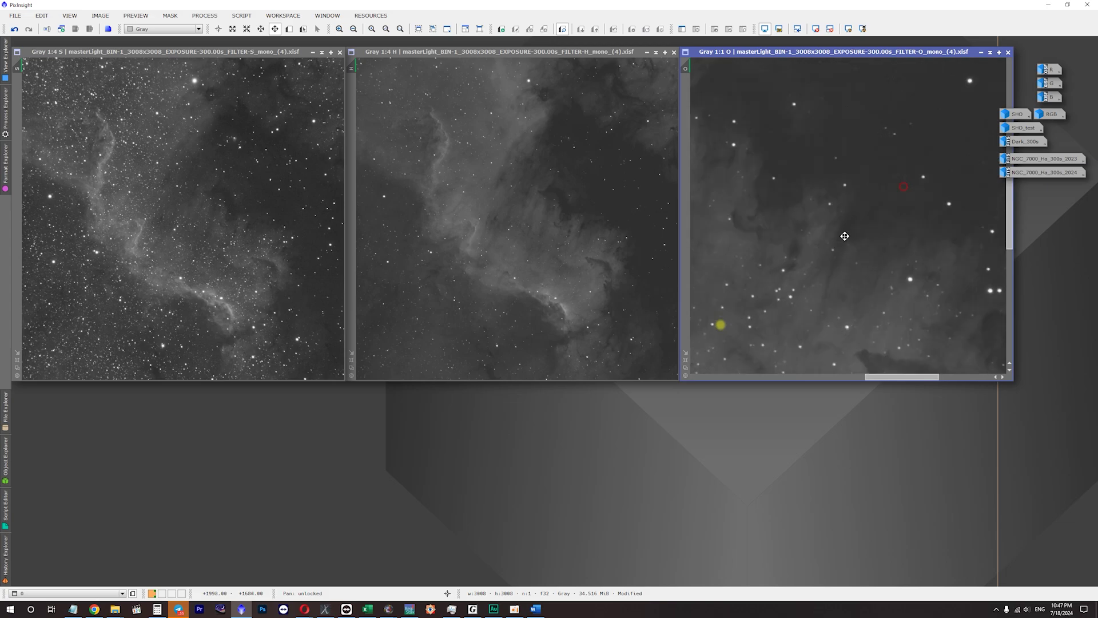
pyautogui.moveTo(845, 236); pyautogui.dragTo(909, 144)
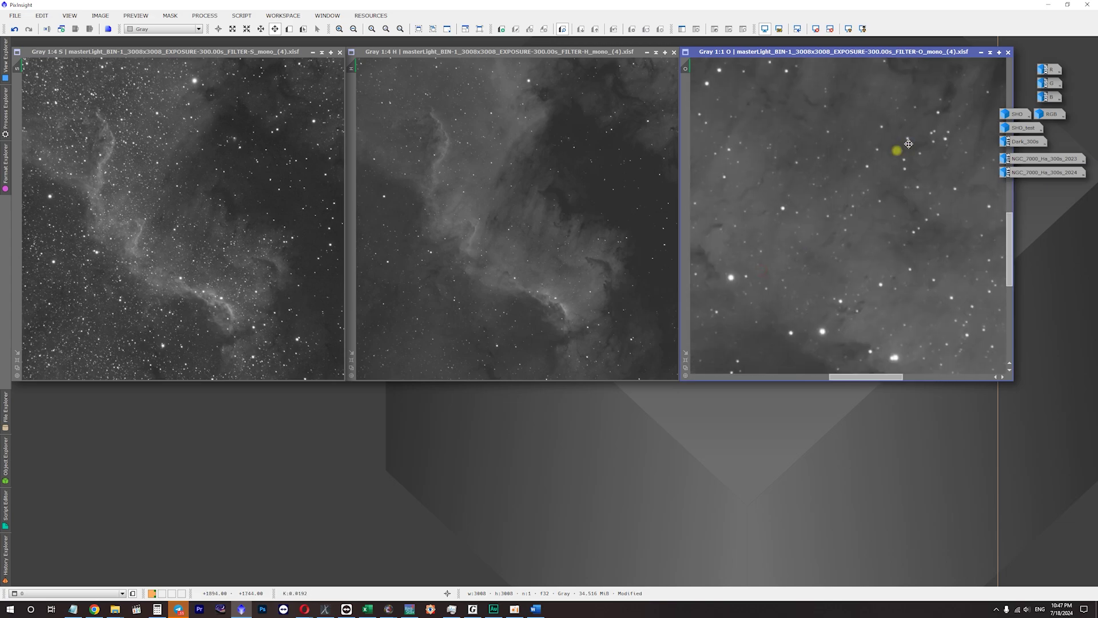
pyautogui.moveTo(863, 191); pyautogui.dragTo(923, 102)
pyautogui.hotkey('alt', 'r')
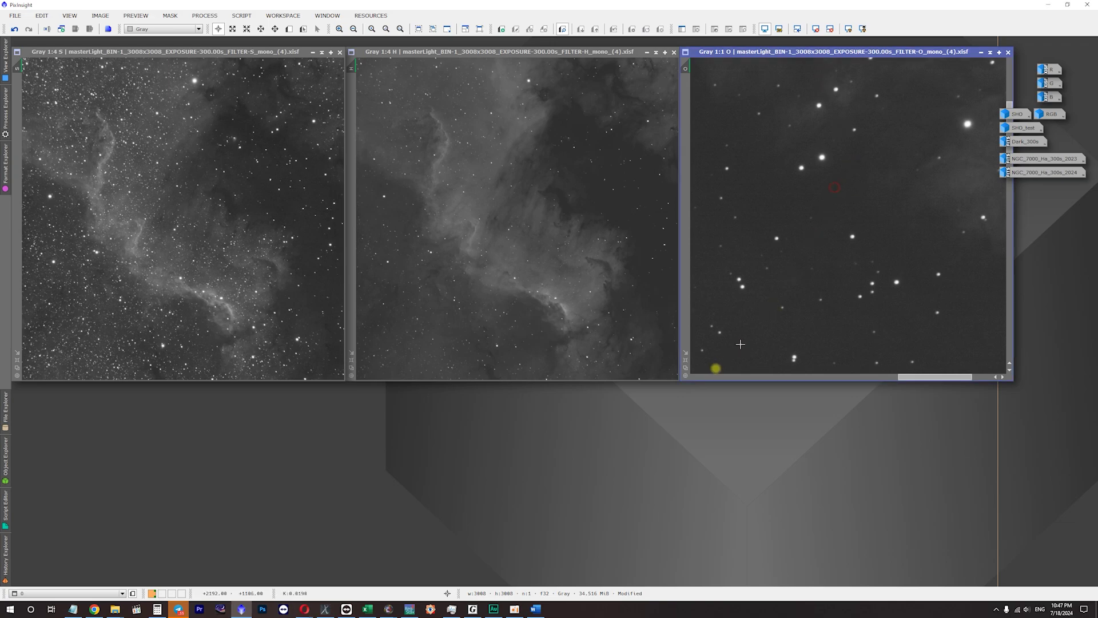
pyautogui.click(685, 371)
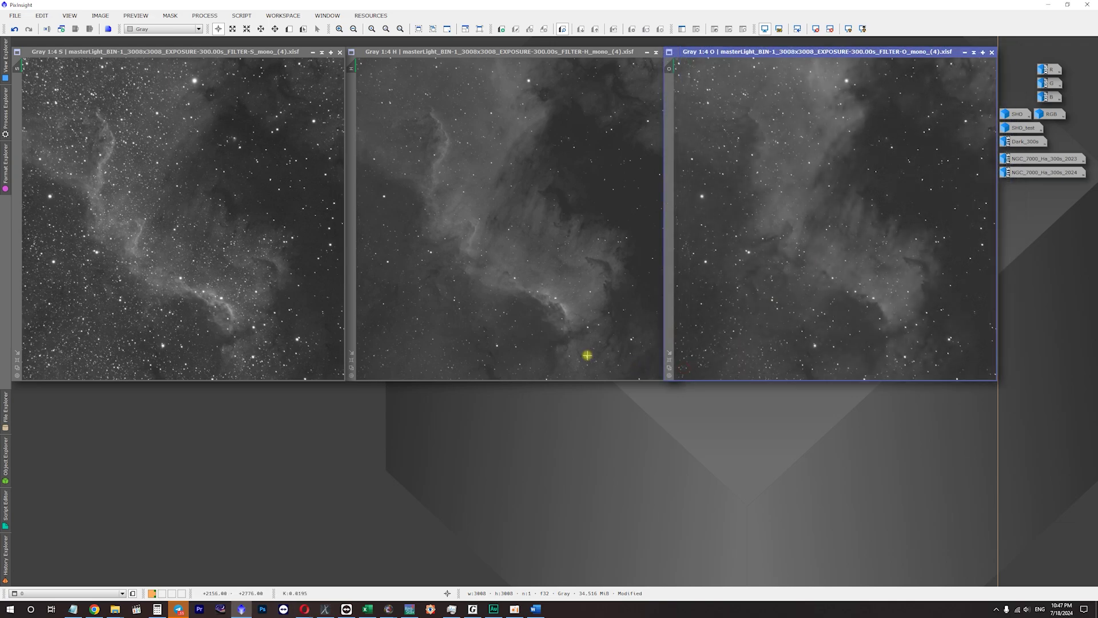
pyautogui.click(458, 345)
pyautogui.click(239, 311)
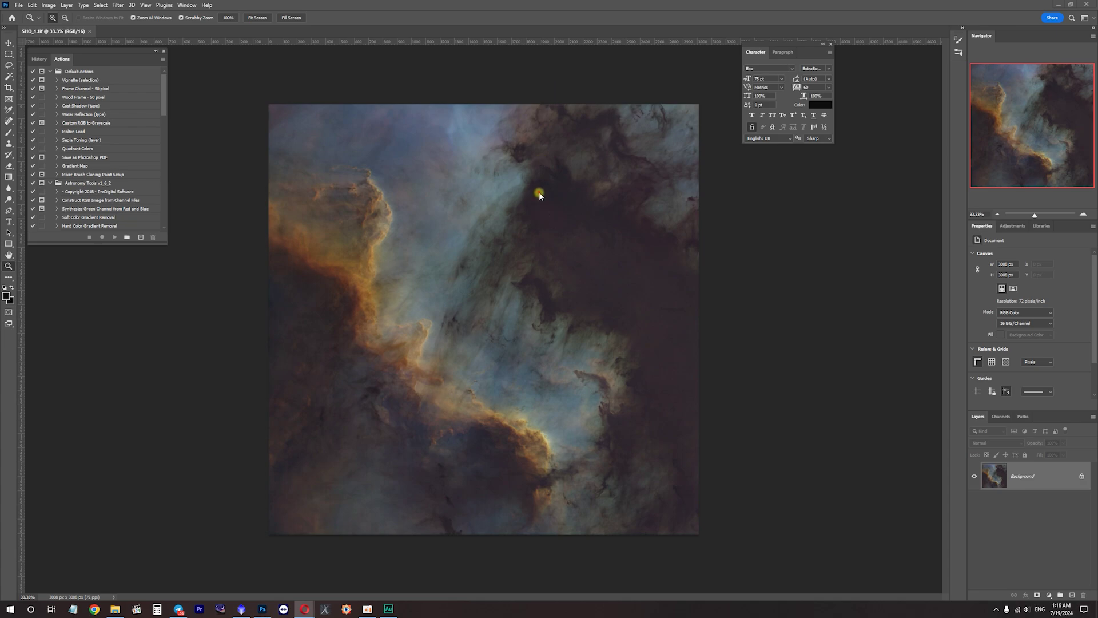
# - Zoom into the dark background, select Astronomy Tools' Horizontal Banding Noise Reduction action, and duplicate the layer
pyautogui.click(563, 252)
pyautogui.moveTo(591, 275); pyautogui.dragTo(568, 314)
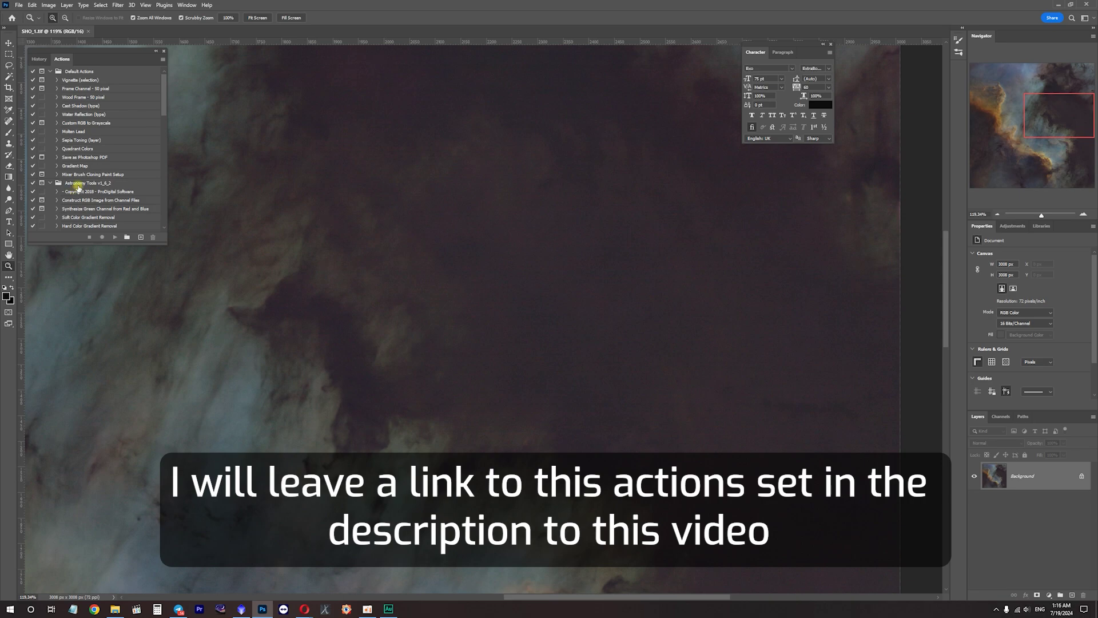
pyautogui.click(91, 134)
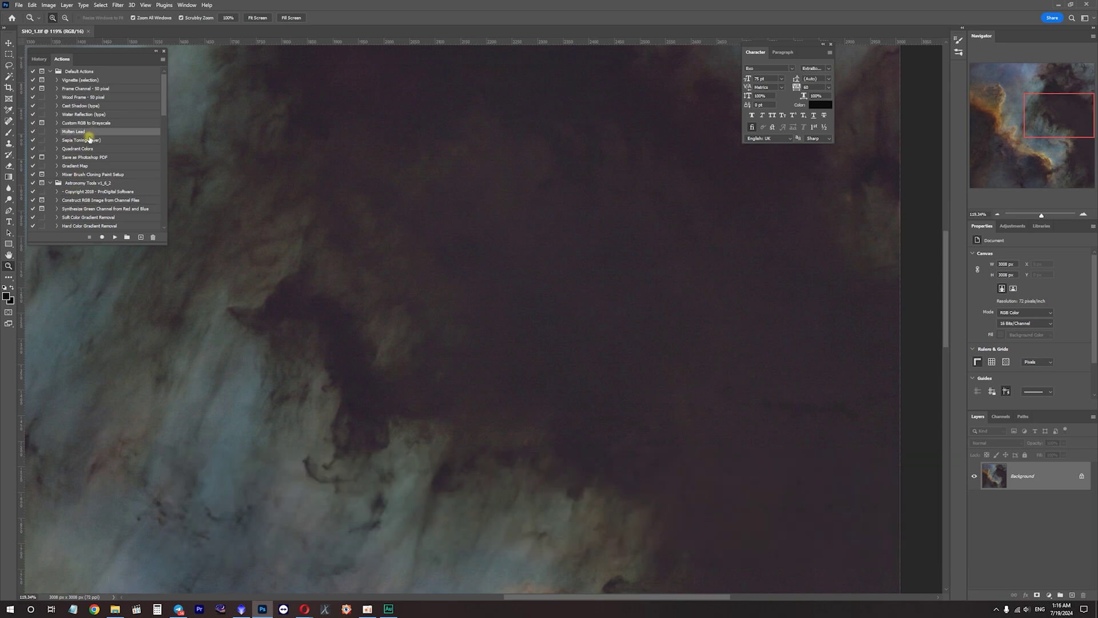
pyautogui.scroll(-5, 126, 201)
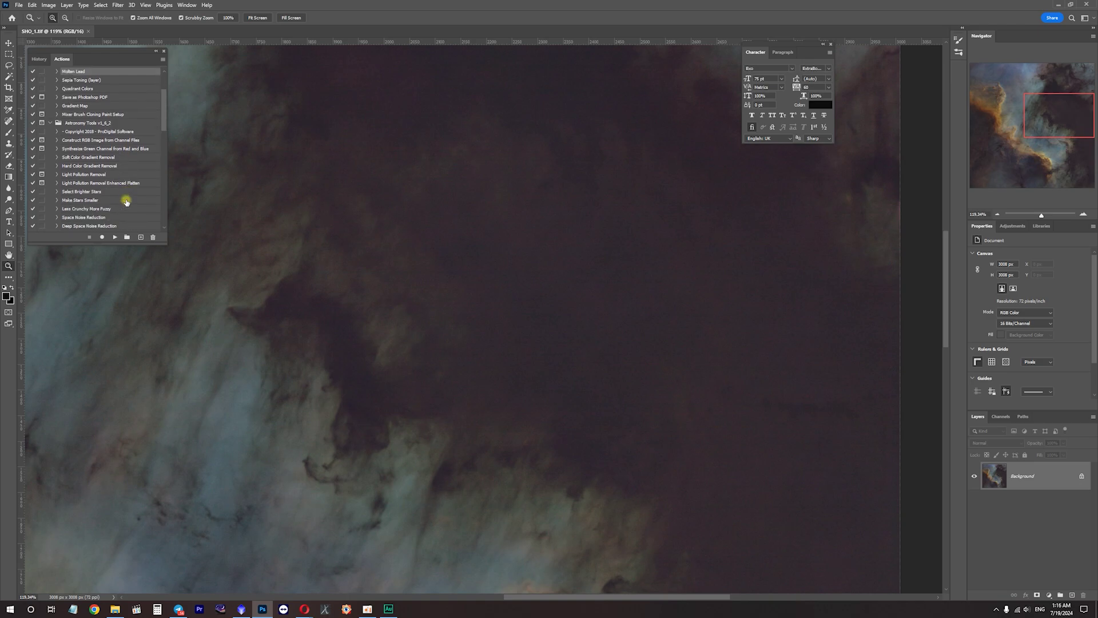
pyautogui.click(109, 191)
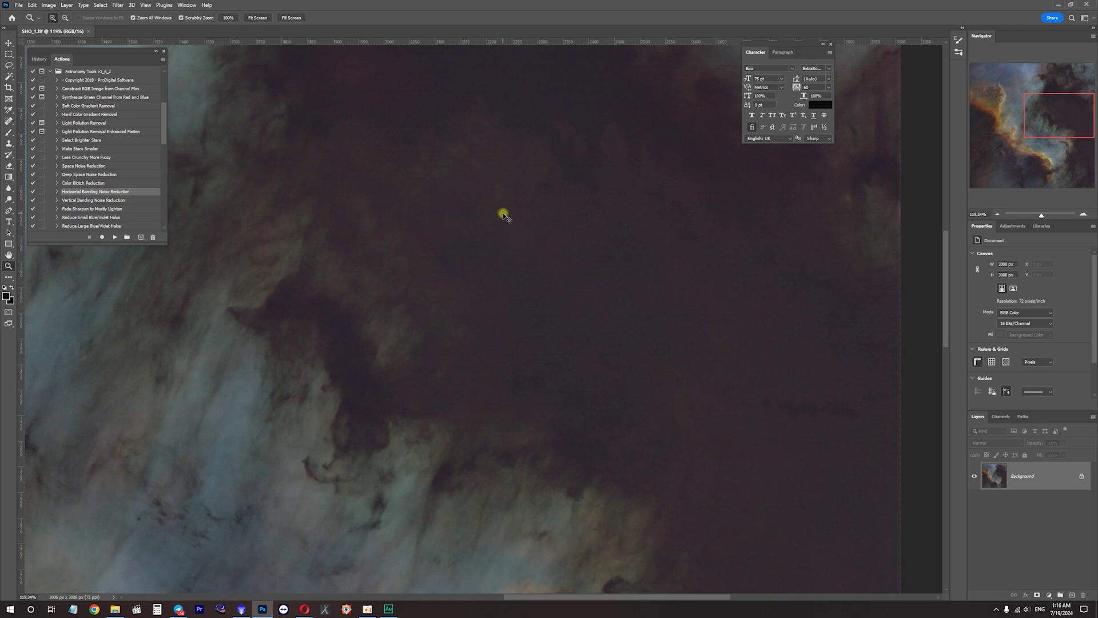
pyautogui.hotkey('ctrl', 'j')
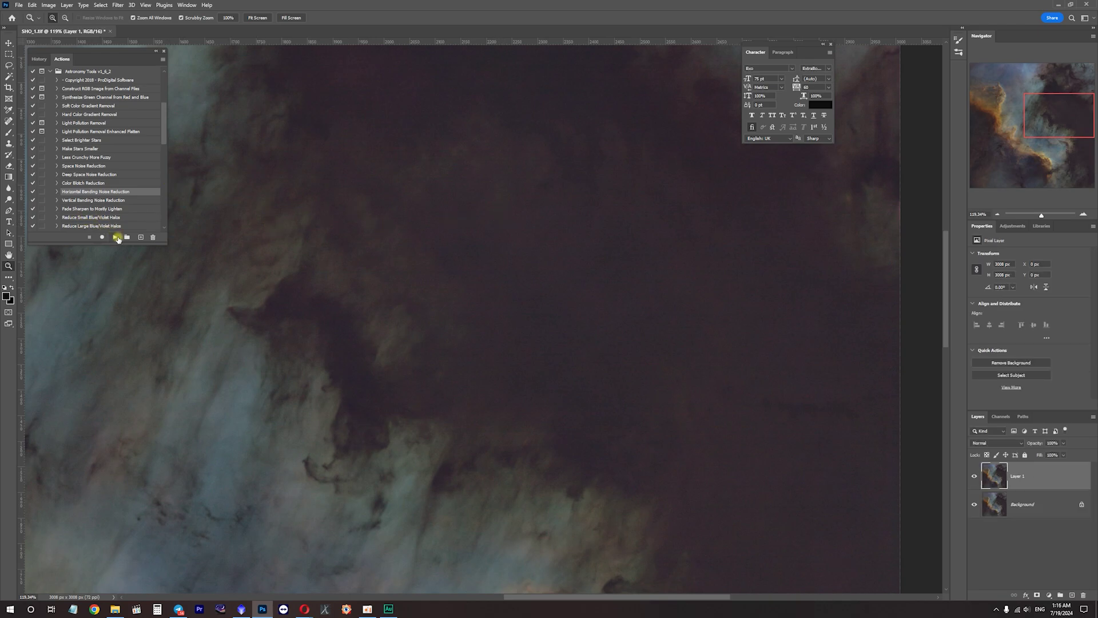
# - Run the banding reduction on Layer 1 and toggle its visibility to compare against the original
pyautogui.click(118, 238)
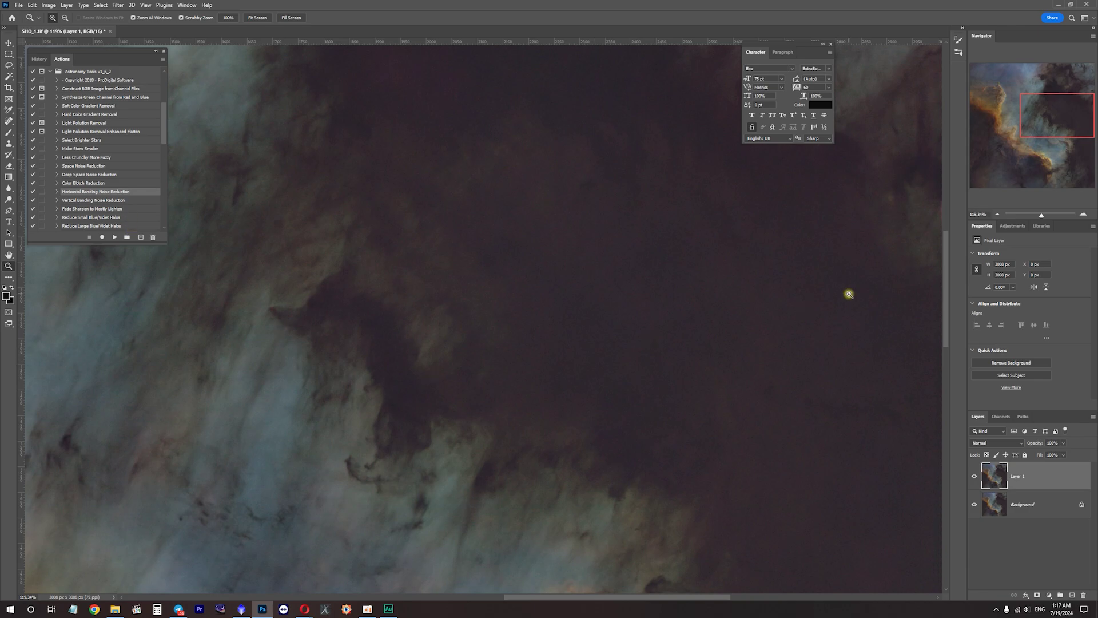
pyautogui.click(973, 476)
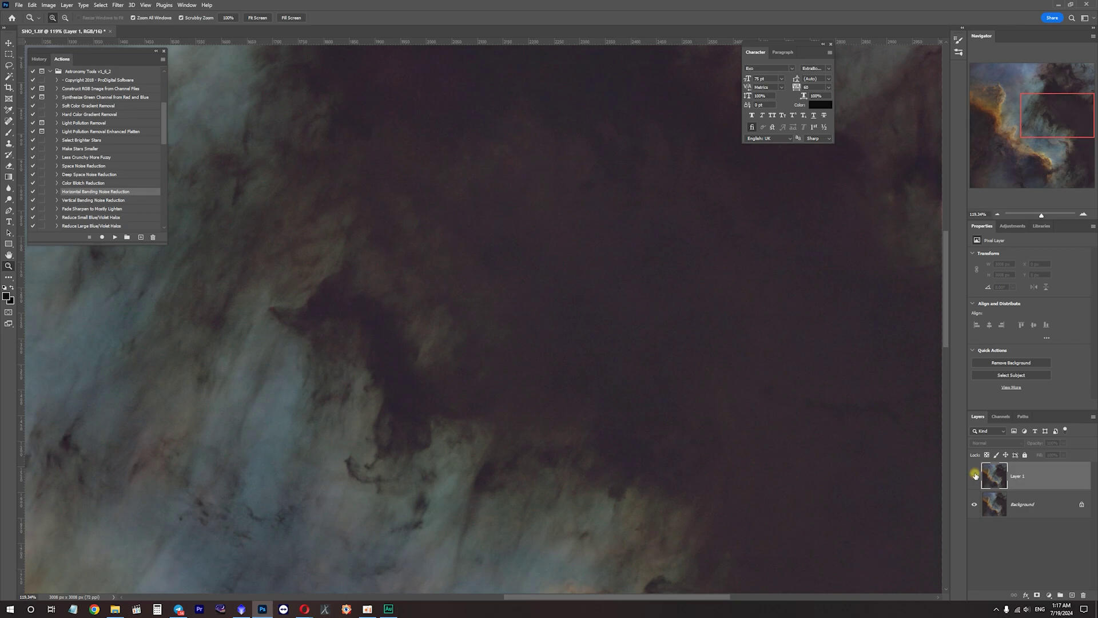
pyautogui.click(974, 476)
pyautogui.click(974, 475)
pyautogui.click(975, 476)
pyautogui.moveTo(767, 332); pyautogui.dragTo(794, 342)
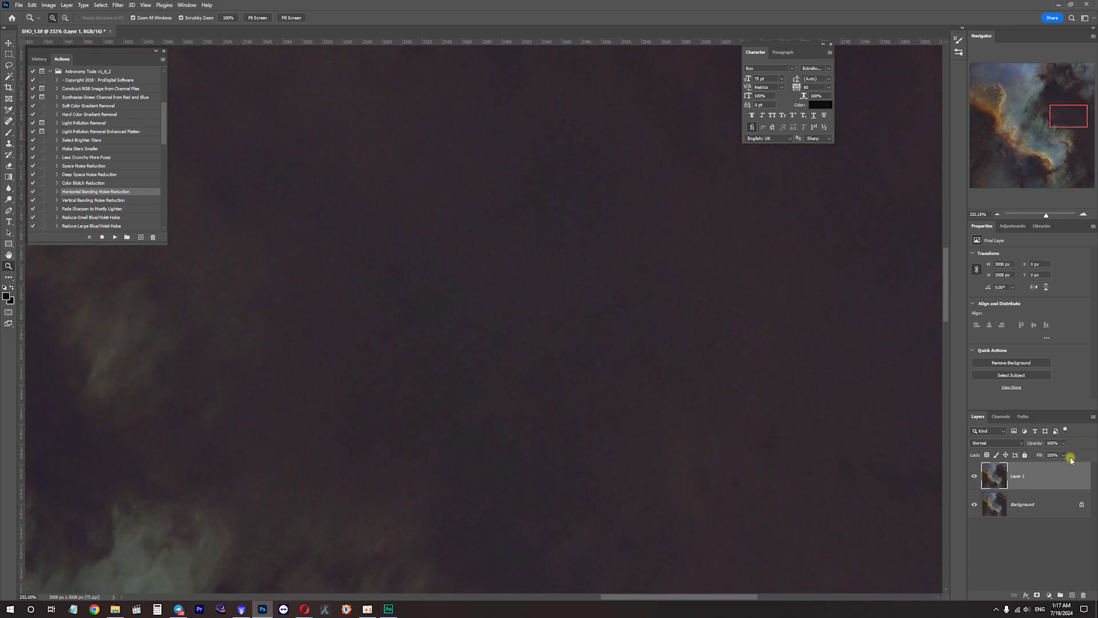
pyautogui.click(974, 475)
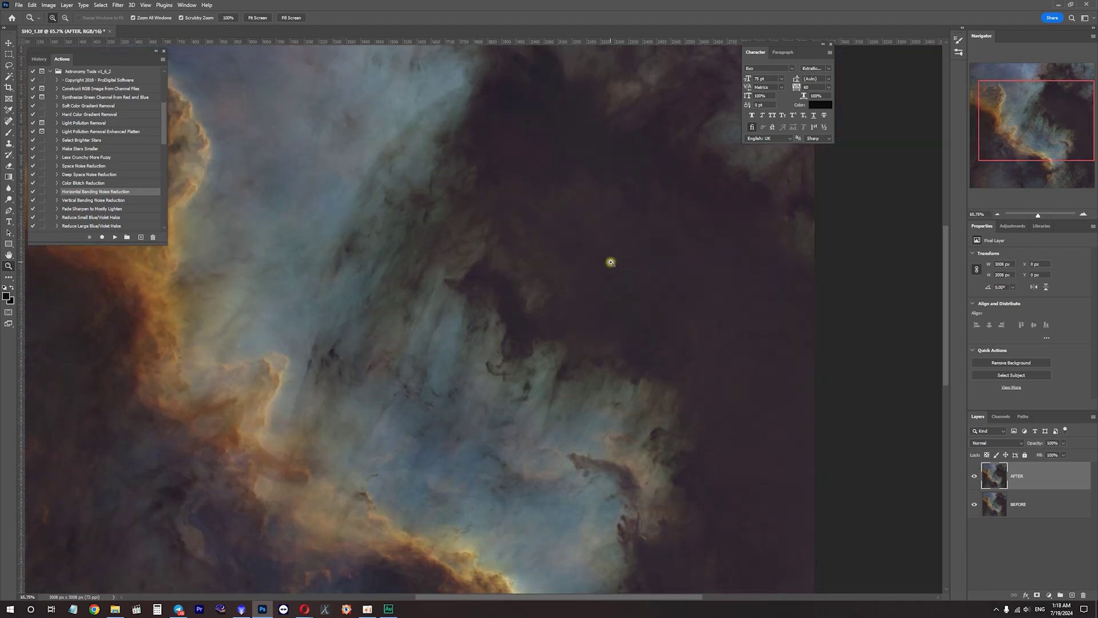
# - Zoom in on the nebula wall to review the de-banded result
pyautogui.moveTo(568, 226); pyautogui.dragTo(520, 277)
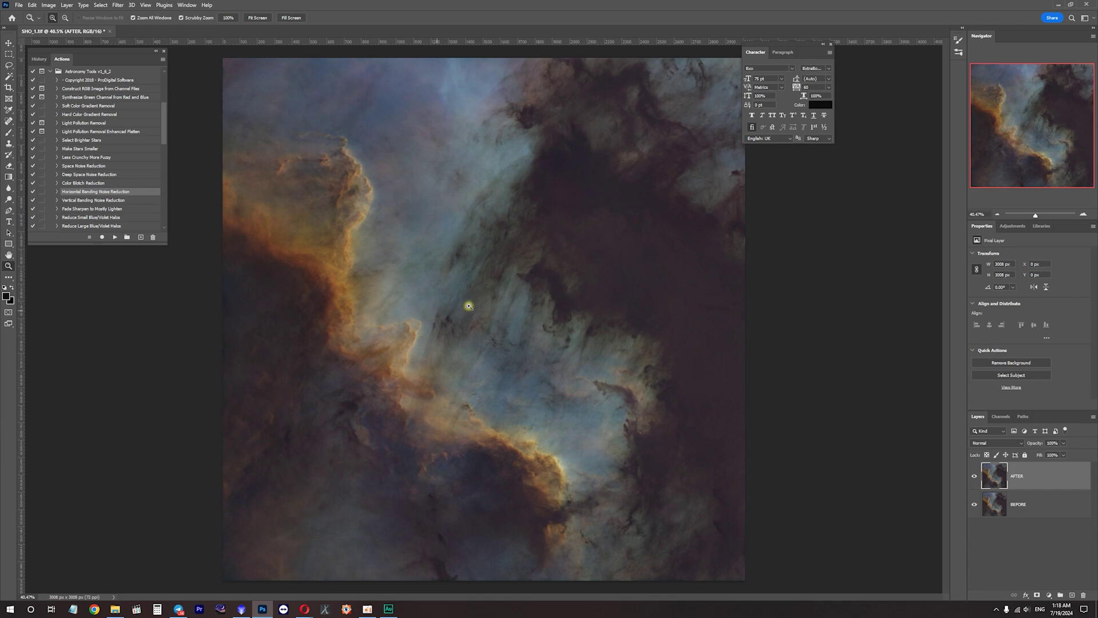